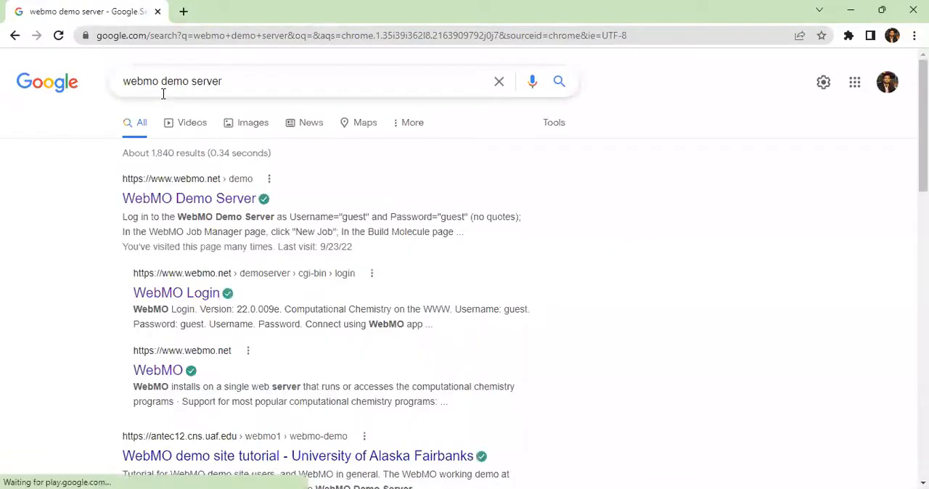
Step: Open the WebMO Demo Server page from the search results and go to its login page
{"action": "left_click", "coordinate": [212, 204]}
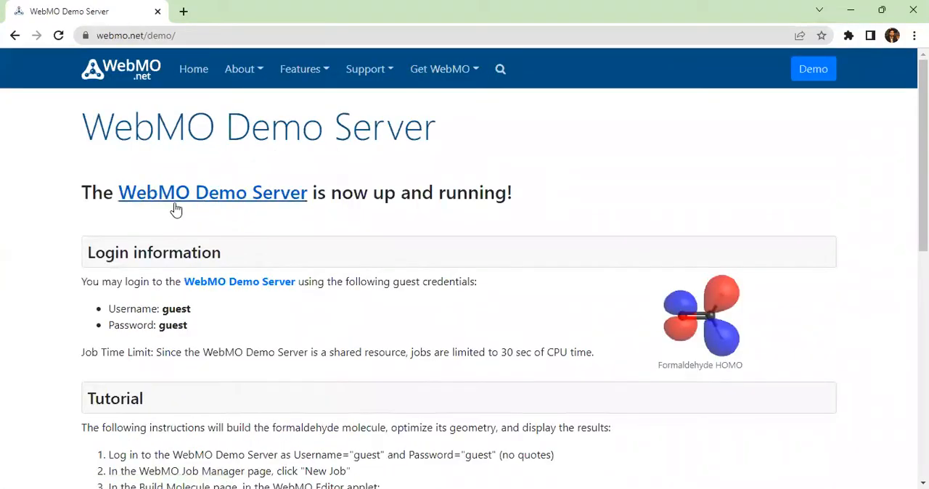
{"action": "left_click", "coordinate": [245, 286]}
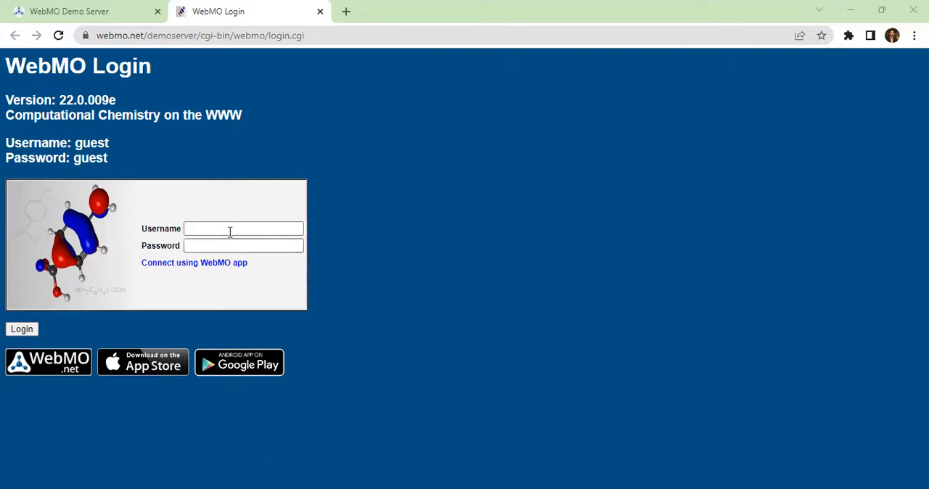
Step: Log in with the demo username and password given on the page, and decline saving the password in the browser
{"action": "left_click", "coordinate": [203, 228]}
{"action": "left_click_drag", "start_coordinate": [110, 144], "coordinate": [79, 143]}
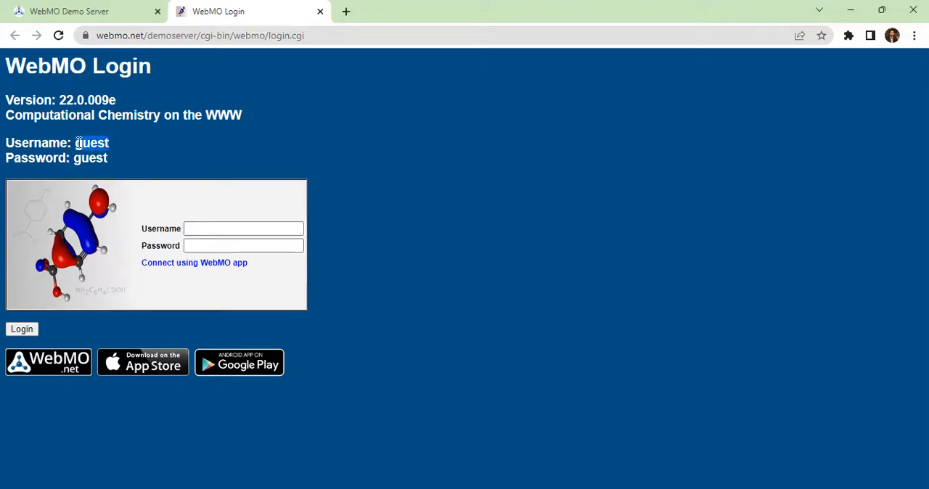
{"action": "left_click", "coordinate": [197, 229]}
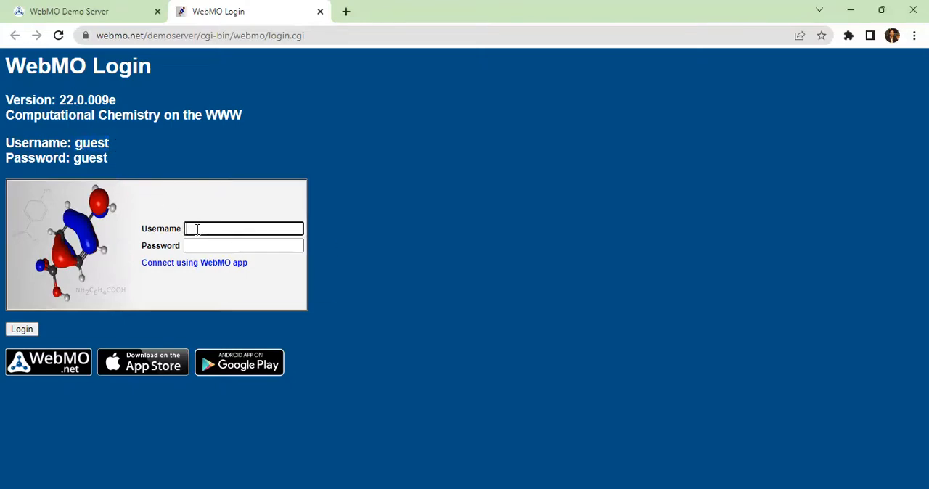
{"action": "left_click", "coordinate": [250, 262]}
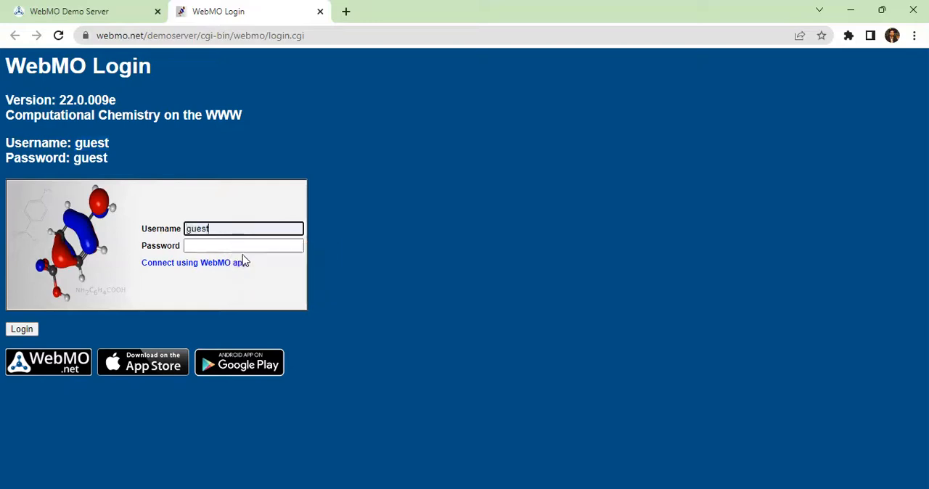
{"action": "left_click", "coordinate": [218, 244]}
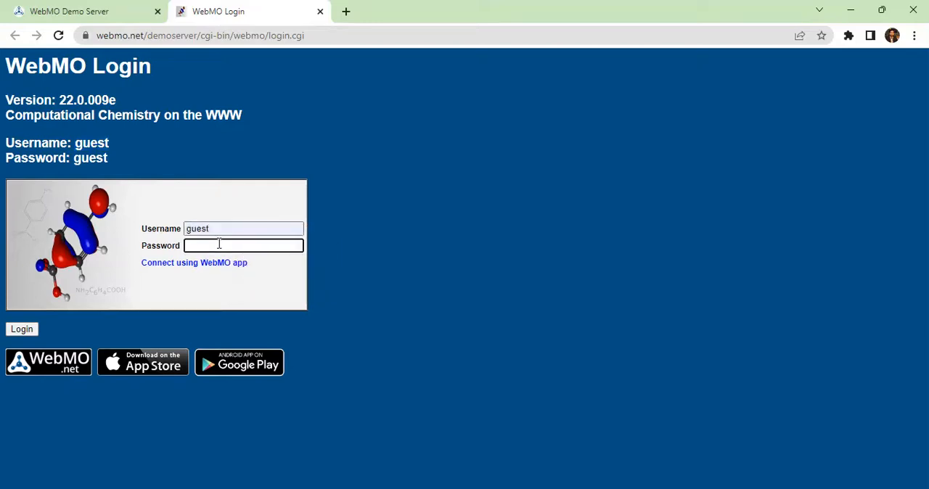
{"action": "type", "text": "guest"}
{"action": "key", "text": "Return"}
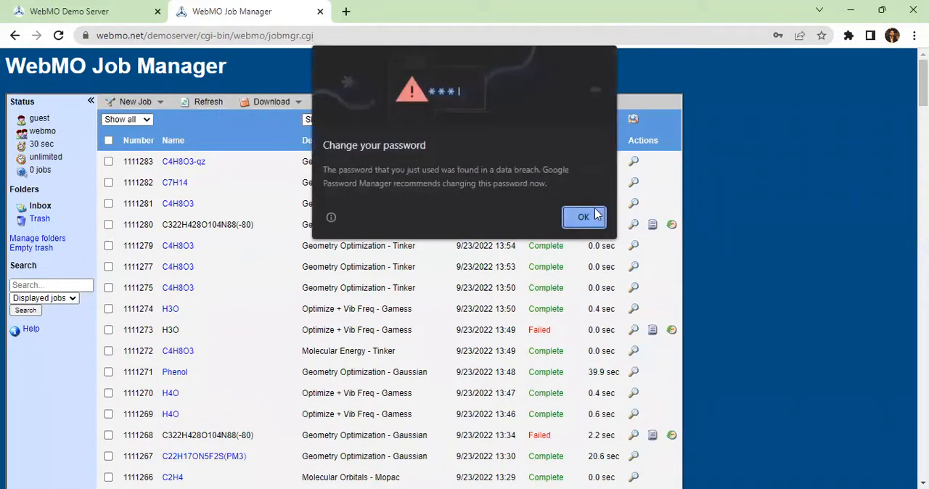
{"action": "left_click", "coordinate": [584, 217]}
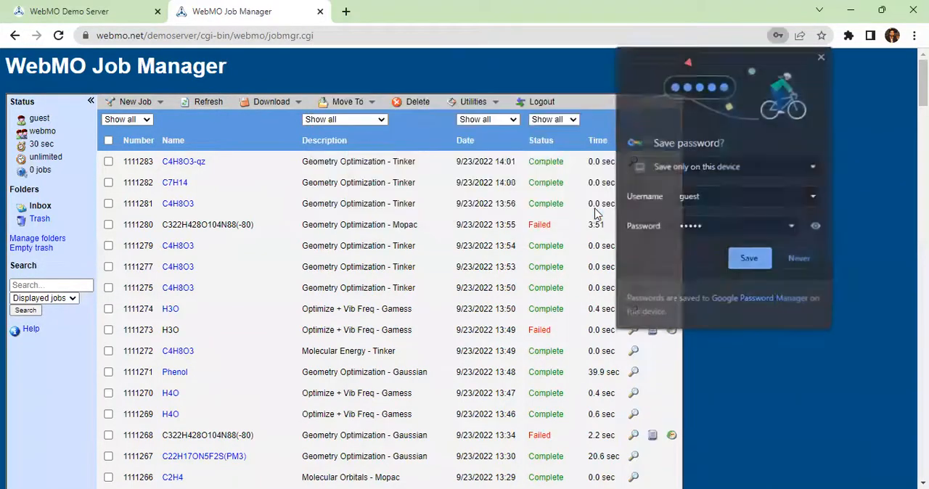
{"action": "left_click", "coordinate": [799, 259]}
Step: Create a new job from the Job Manager
{"action": "scroll", "coordinate": [445, 263], "scroll_direction": "down", "scroll_amount": 1}
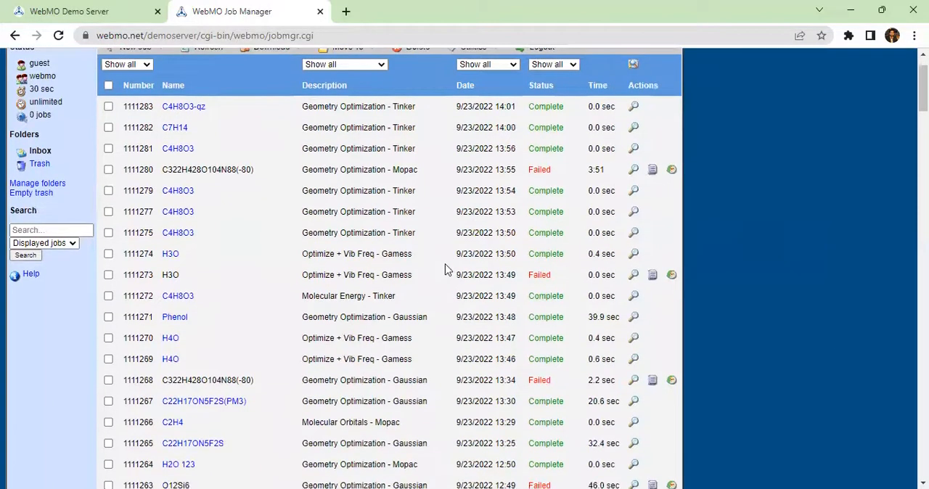
{"action": "scroll", "coordinate": [445, 270], "scroll_direction": "up", "scroll_amount": 1}
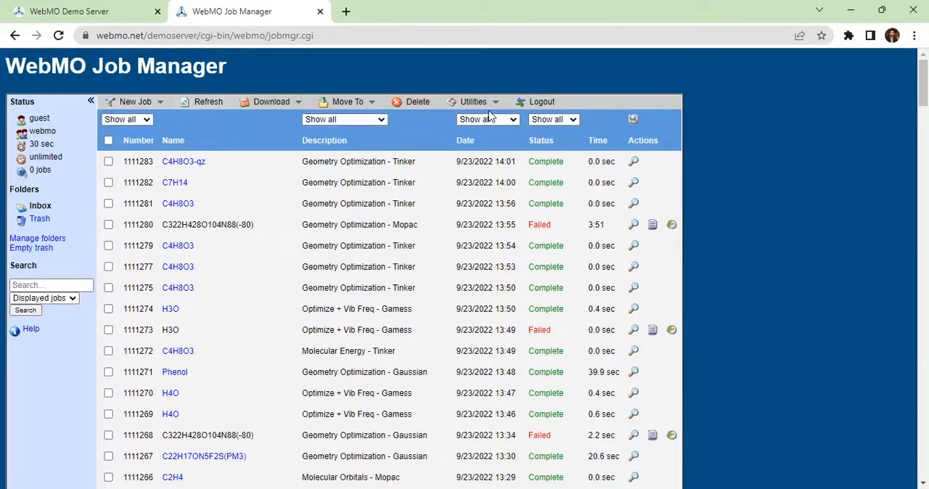
{"action": "left_click", "coordinate": [159, 106]}
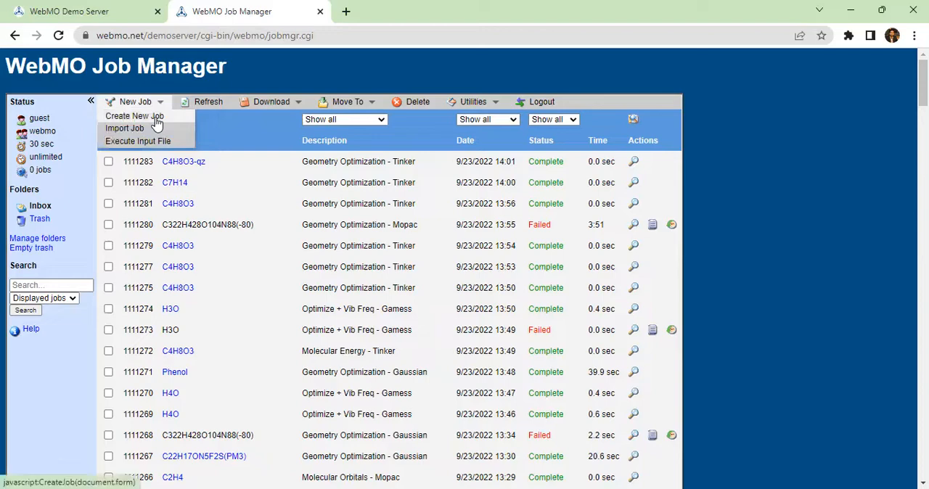
{"action": "left_click", "coordinate": [156, 117]}
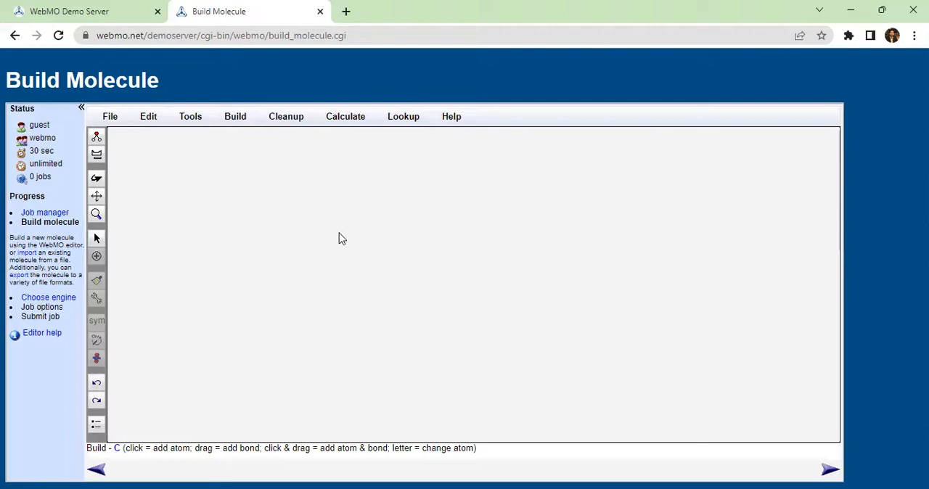
Step: Place two carbon atoms side by side in the empty workspace and connect them with a single bond
{"action": "left_click", "coordinate": [96, 157]}
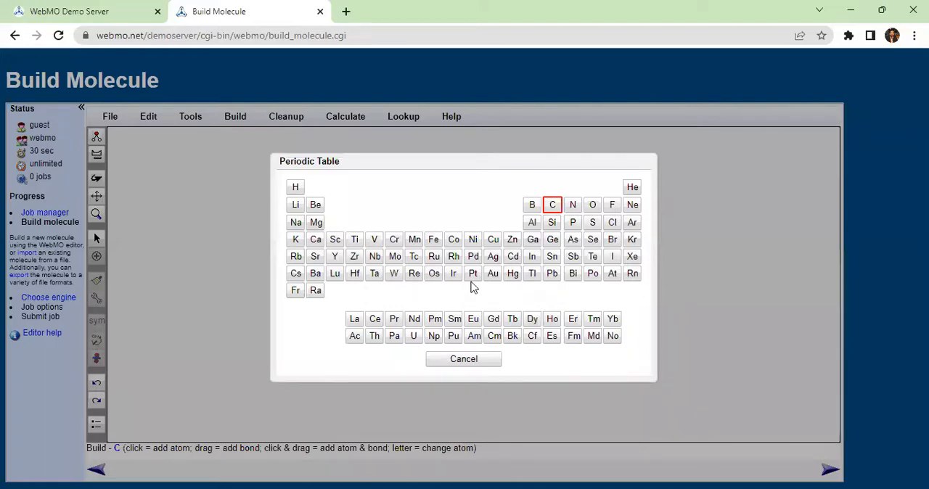
{"action": "left_click", "coordinate": [552, 208]}
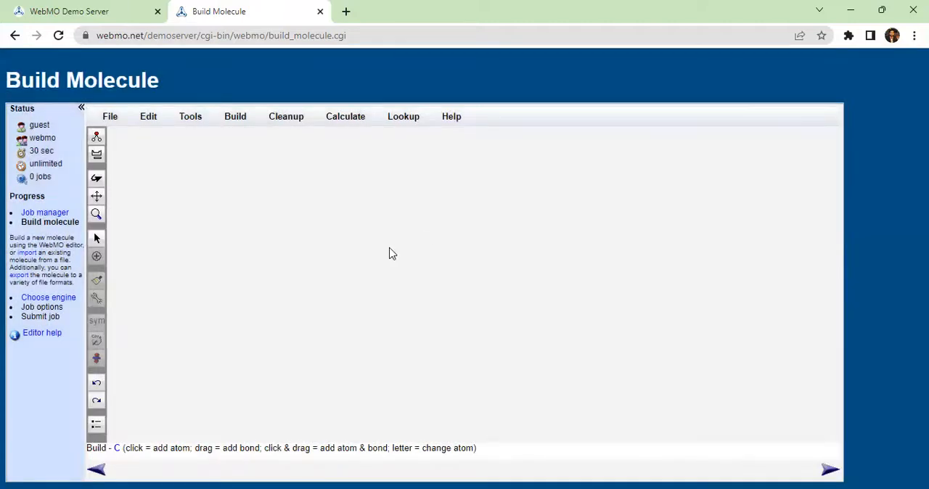
{"action": "left_click", "coordinate": [389, 249]}
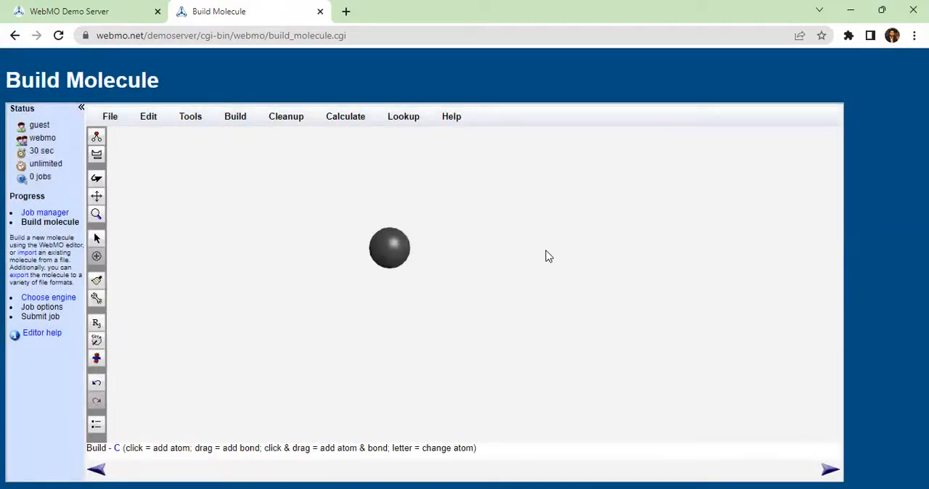
{"action": "left_click", "coordinate": [530, 248]}
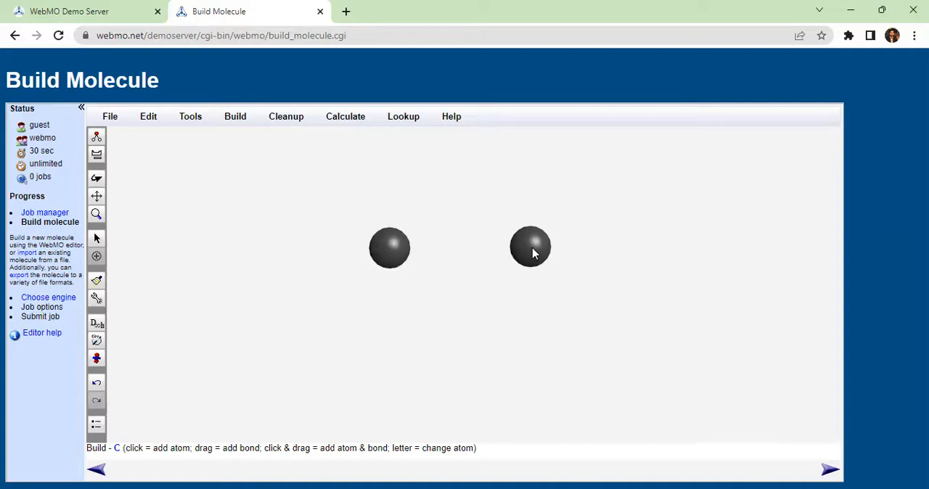
{"action": "left_click_drag", "start_coordinate": [390, 249], "coordinate": [533, 249]}
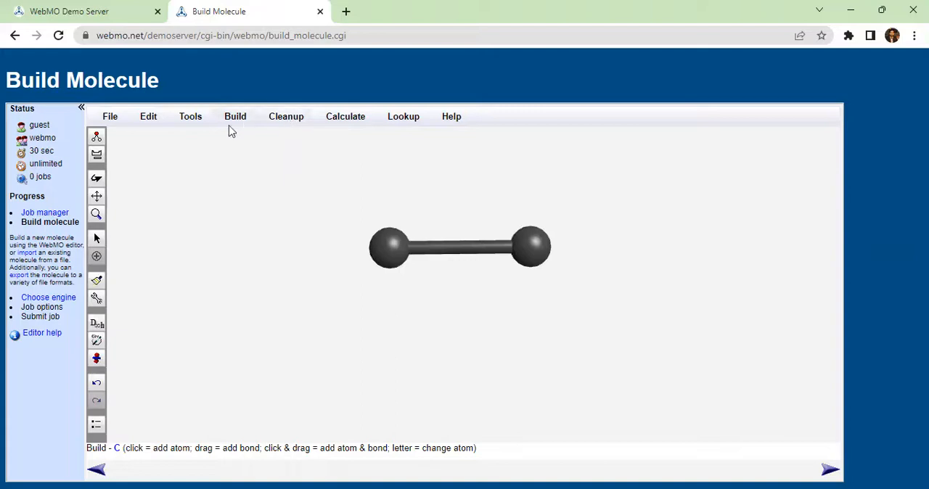
Step: Try Add Hydrogens cleanup on the two bonded carbons, and undo it
{"action": "left_click", "coordinate": [291, 125]}
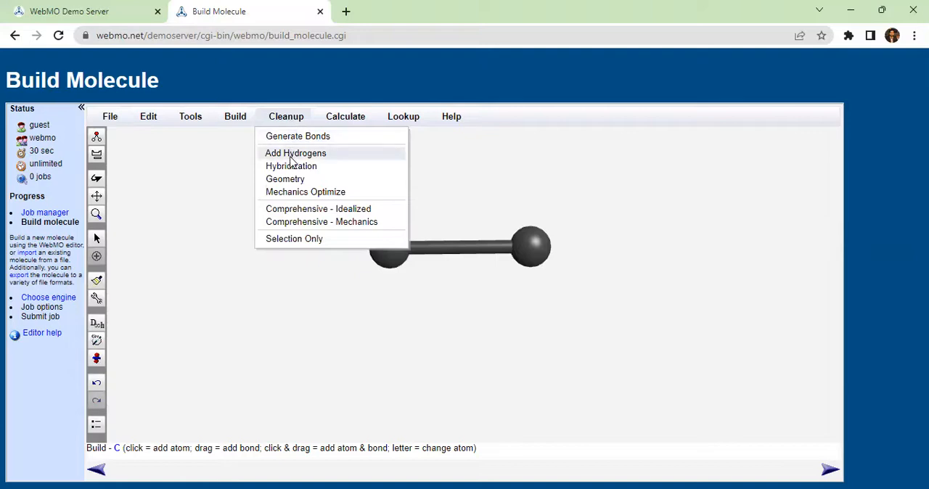
{"action": "left_click", "coordinate": [292, 154]}
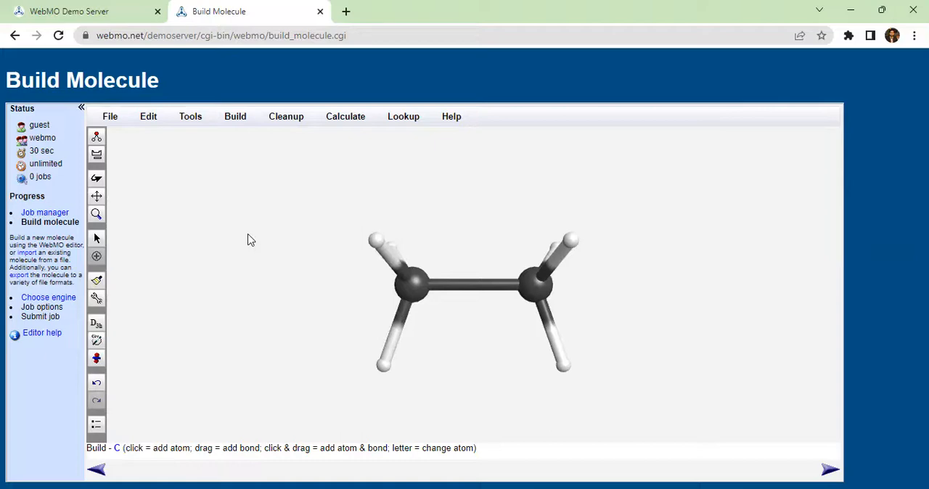
{"action": "key", "text": "ctrl+z"}
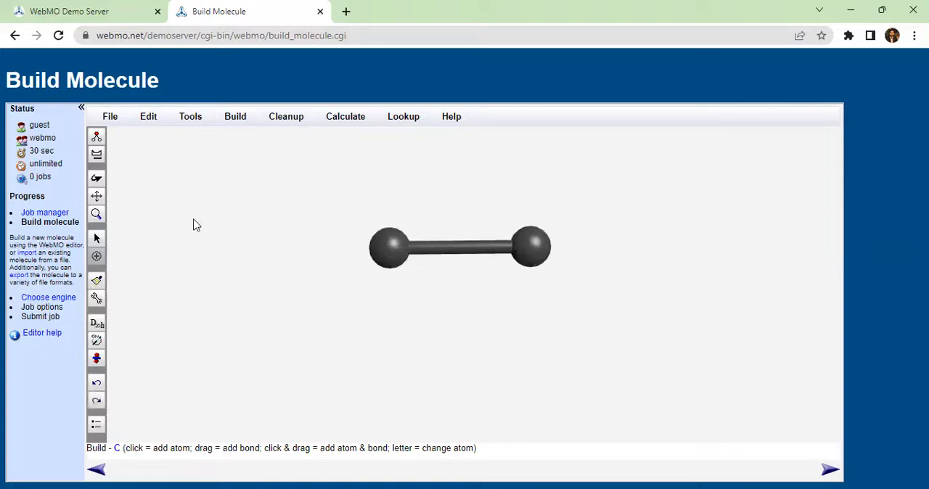
Step: Try placing three hydrogen atoms manually around the carbons and bonding one to the left carbon, and undo these additions
{"action": "left_click", "coordinate": [97, 155]}
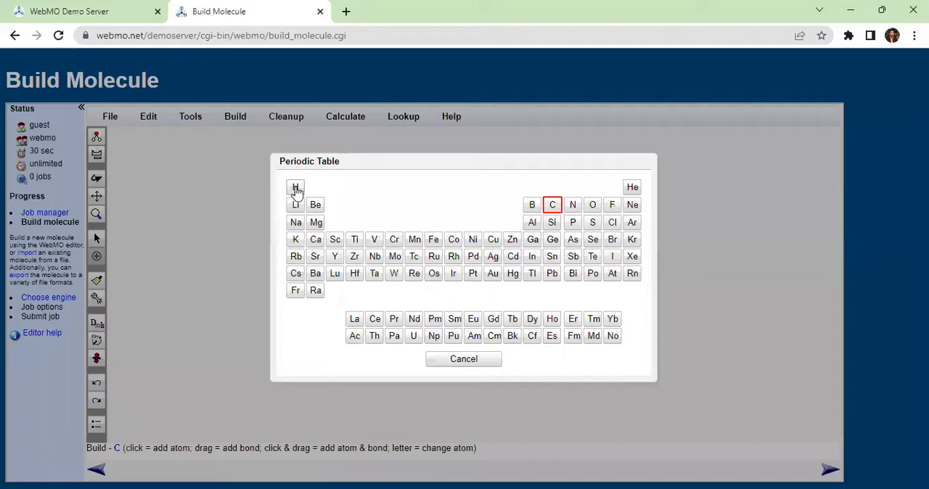
{"action": "left_click", "coordinate": [296, 189]}
{"action": "left_click", "coordinate": [353, 201]}
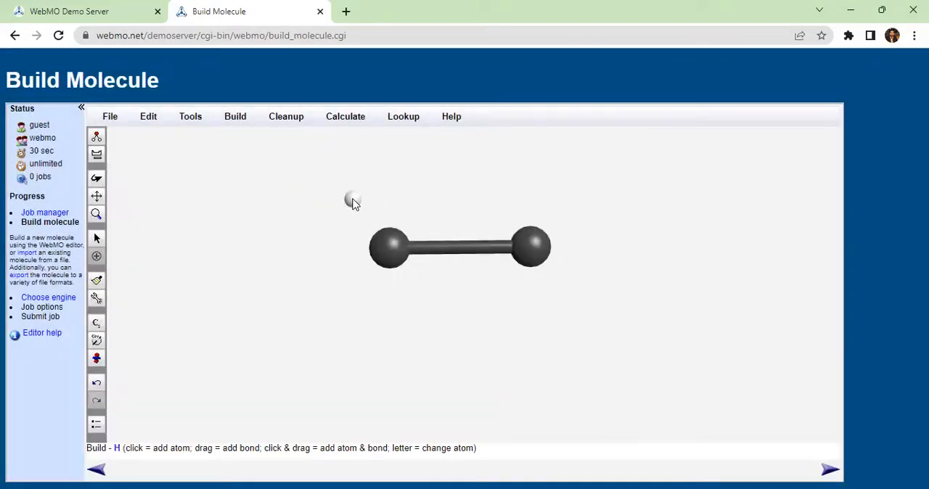
{"action": "left_click", "coordinate": [350, 273]}
{"action": "left_click", "coordinate": [531, 179]}
{"action": "left_click_drag", "start_coordinate": [390, 247], "coordinate": [389, 252]}
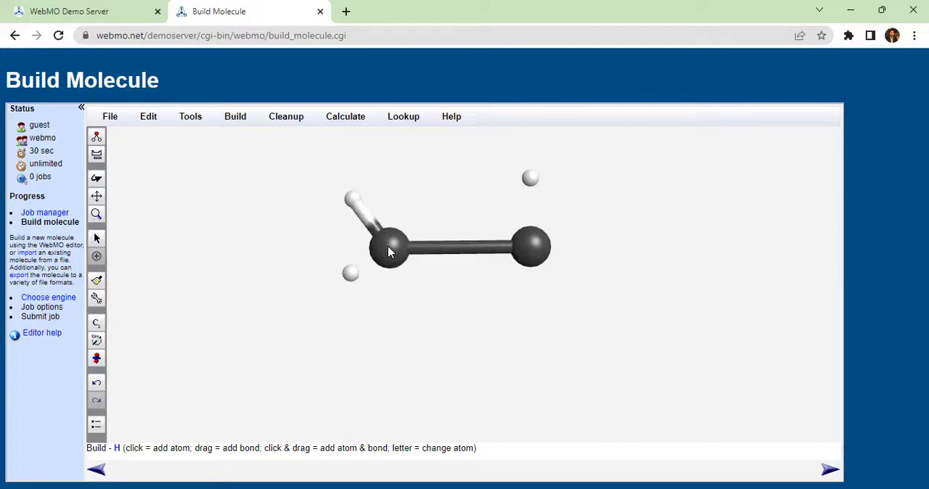
{"action": "key", "text": "ctrl+z"}
{"action": "key", "text": "ctrl+z"}
{"action": "key", "text": "ctrl+z"}
{"action": "key", "text": "ctrl+z"}
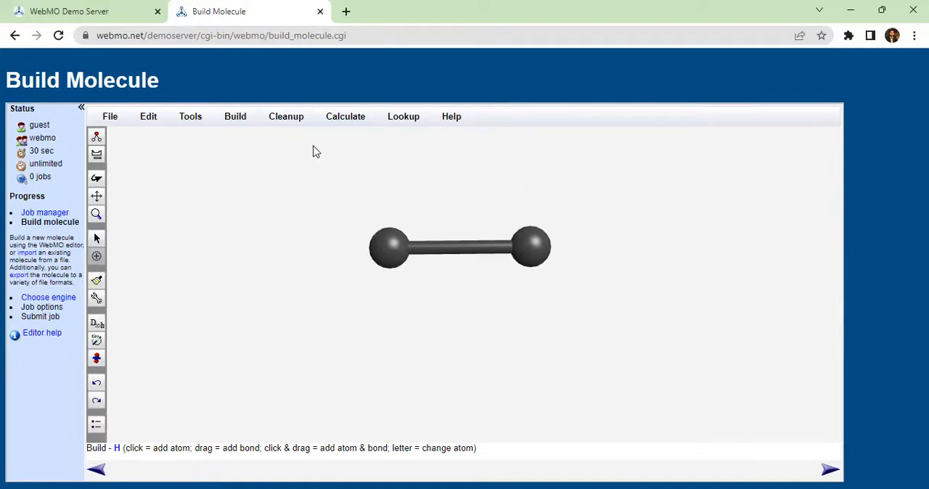
Step: Complete the two-carbon skeleton into ethane with the Add Hydrogens cleanup
{"action": "left_click", "coordinate": [286, 118]}
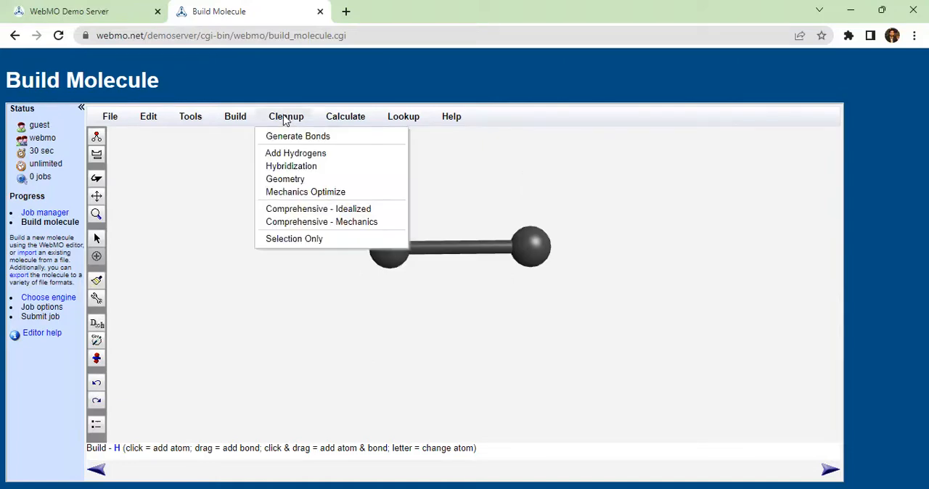
{"action": "left_click", "coordinate": [287, 155]}
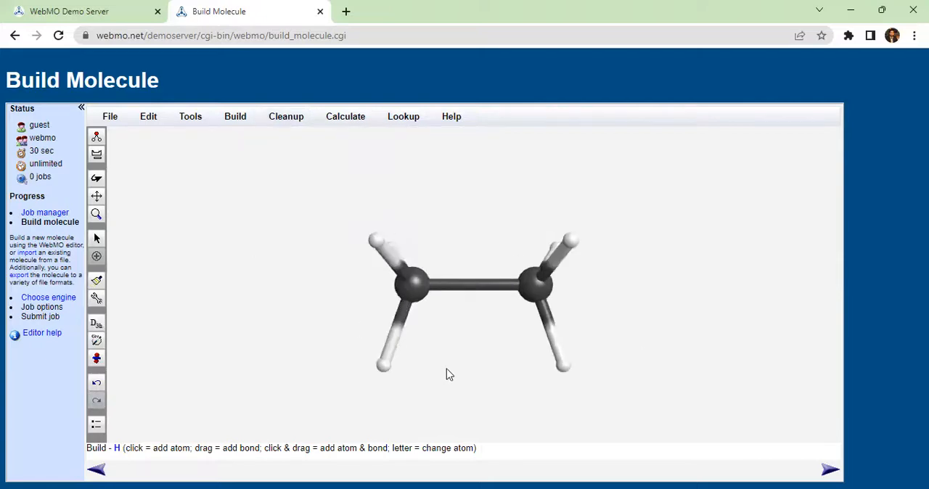
Step: Check the hybridization of both carbon atoms and the charge of the right one without changing them
{"action": "right_click", "coordinate": [537, 294]}
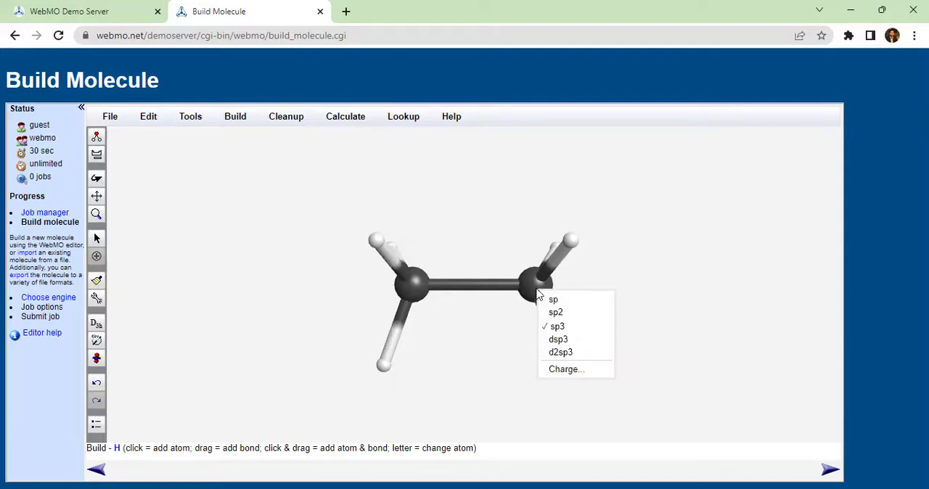
{"action": "left_click", "coordinate": [572, 371]}
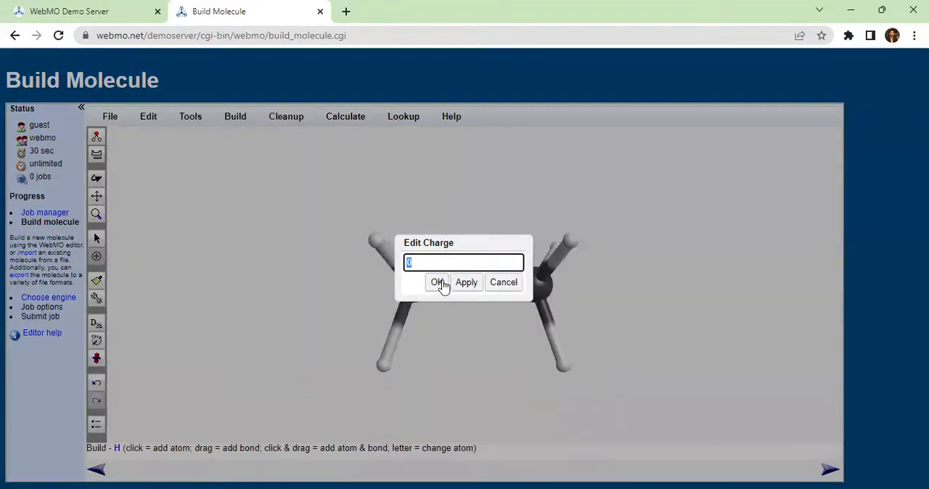
{"action": "left_click", "coordinate": [508, 287]}
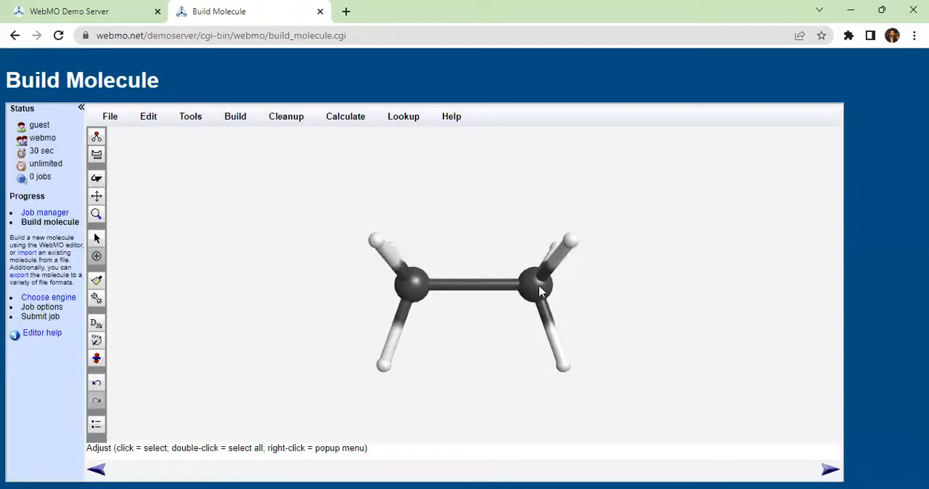
{"action": "right_click", "coordinate": [418, 295]}
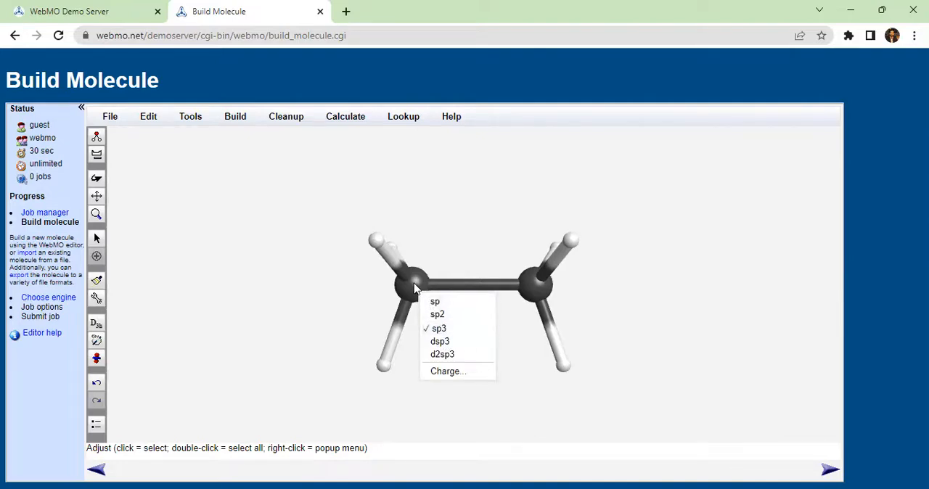
Step: Continue with the built molecule and choose Gaussian as the computational engine on the preselected server
{"action": "left_click", "coordinate": [831, 471]}
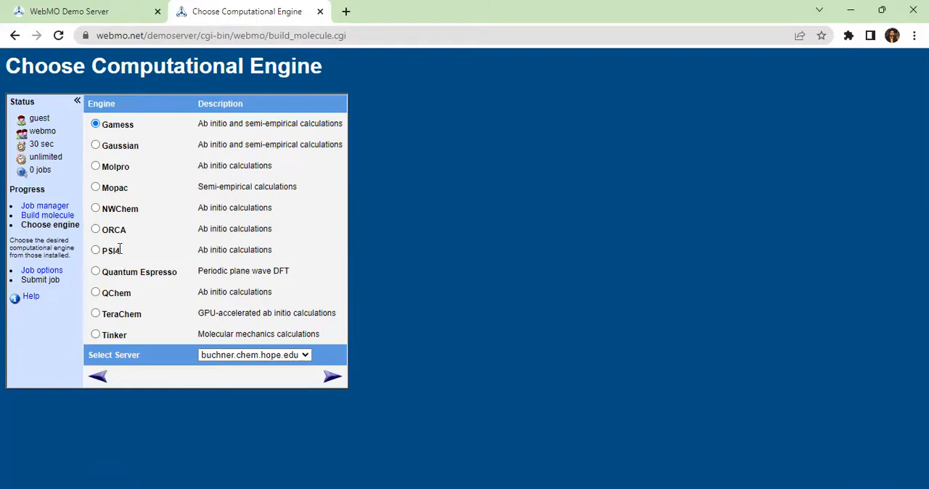
{"action": "left_click", "coordinate": [97, 146]}
{"action": "left_click", "coordinate": [333, 378]}
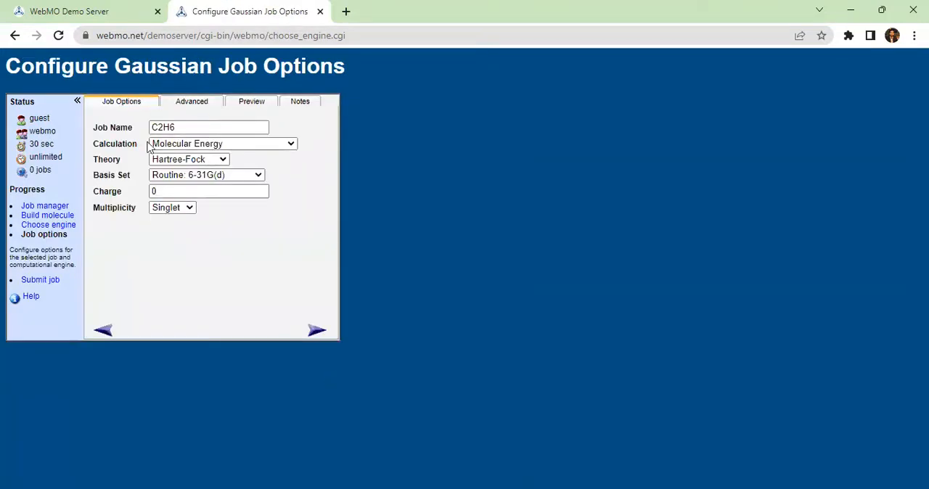
Step: Set the Gaussian job's calculation type to Optimize + Vib Freq
{"action": "left_click", "coordinate": [176, 145]}
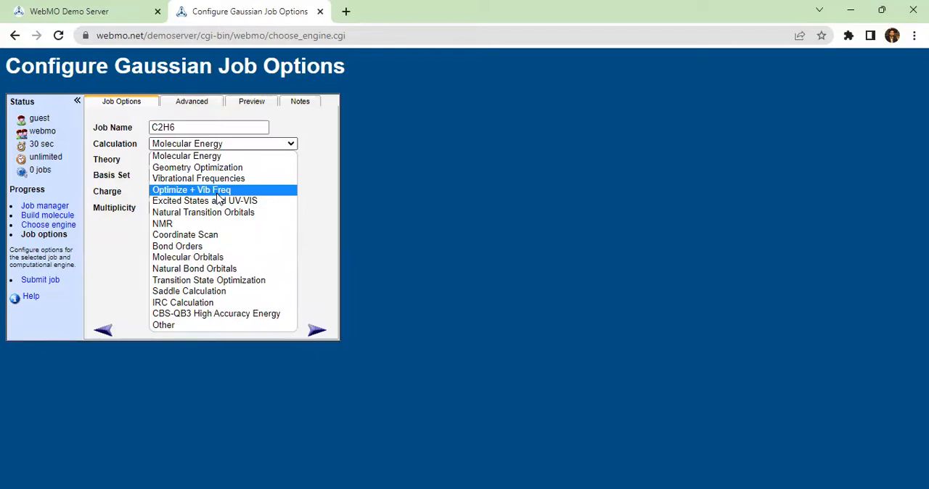
{"action": "left_click", "coordinate": [218, 190]}
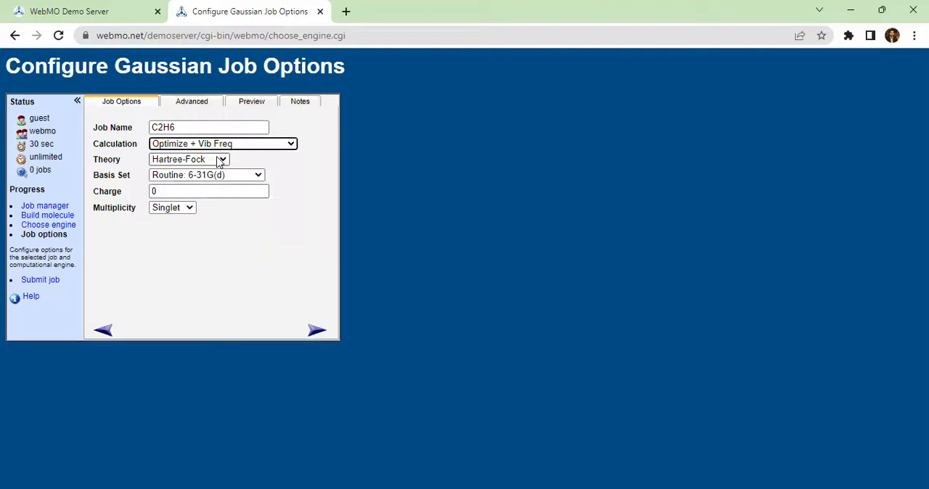
Step: Browse the available theory methods and choose Hartree-Fock for the Gaussian job
{"action": "left_click", "coordinate": [220, 161]}
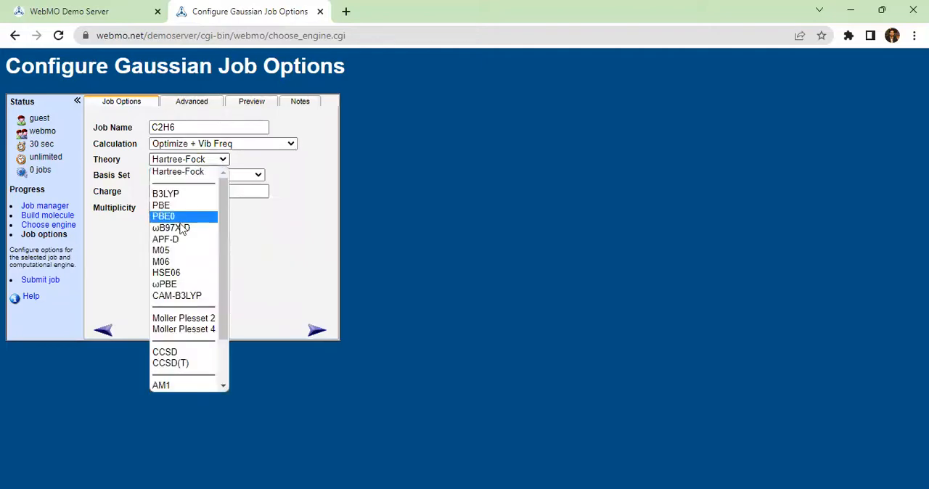
{"action": "scroll", "coordinate": [170, 261], "scroll_direction": "down", "scroll_amount": 2}
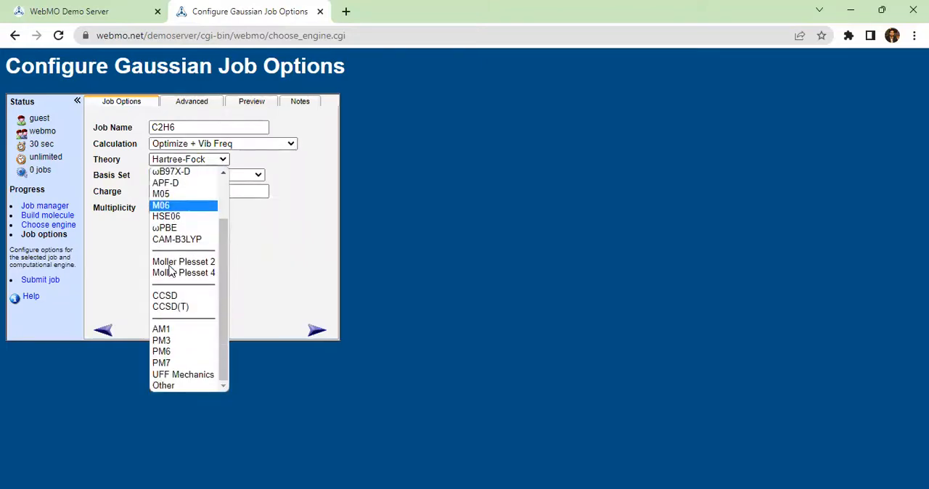
{"action": "scroll", "coordinate": [170, 270], "scroll_direction": "up", "scroll_amount": 3}
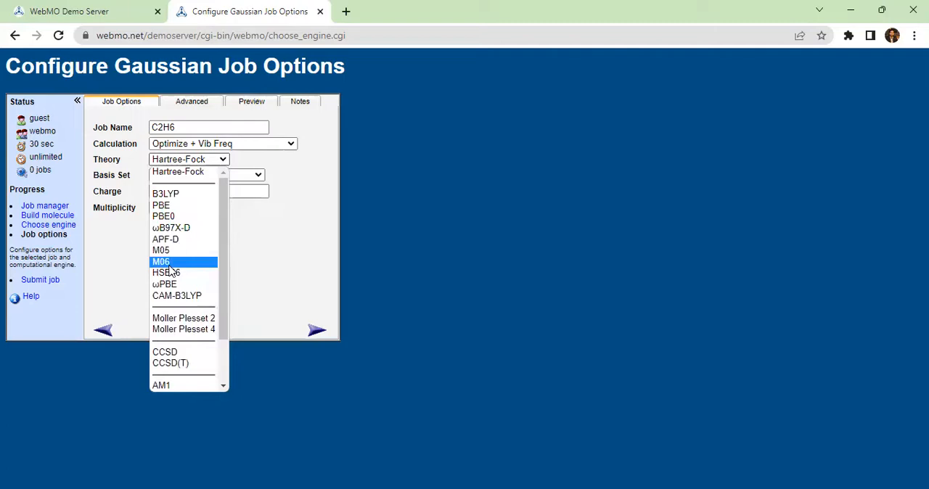
{"action": "left_click", "coordinate": [188, 172]}
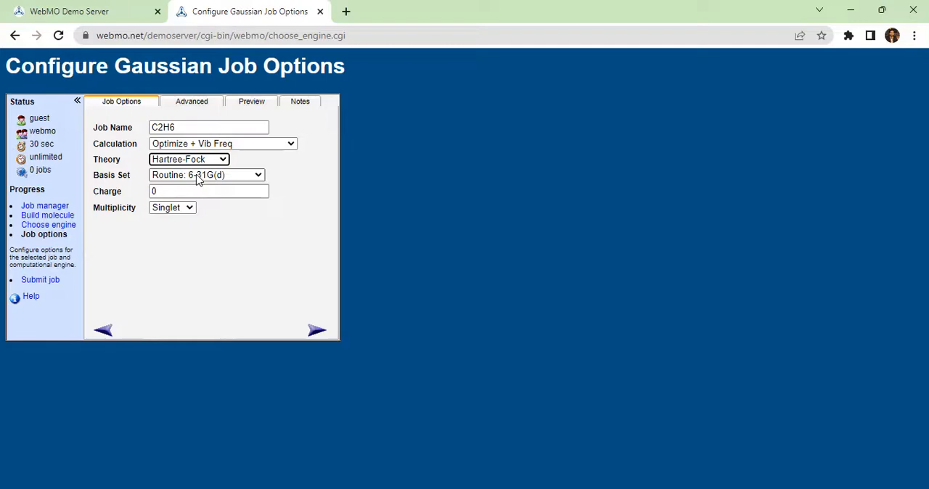
{"action": "left_click", "coordinate": [199, 175]}
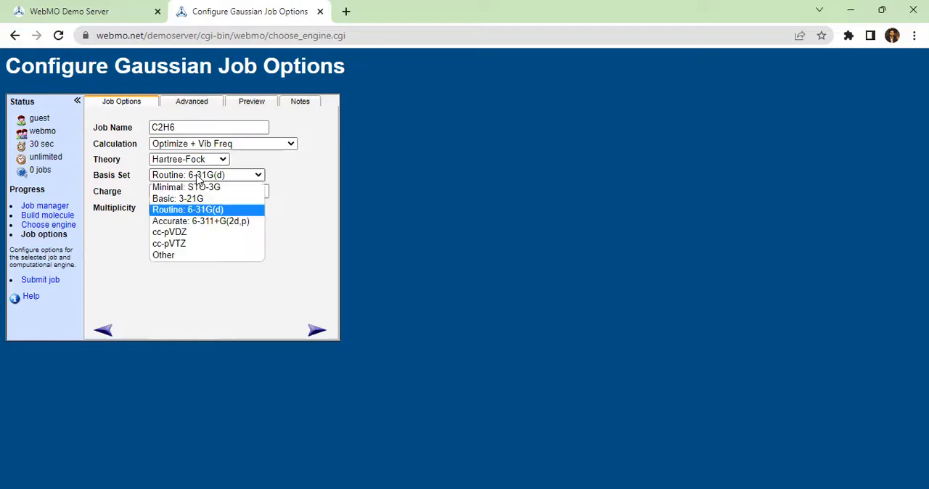
{"action": "left_click", "coordinate": [168, 257]}
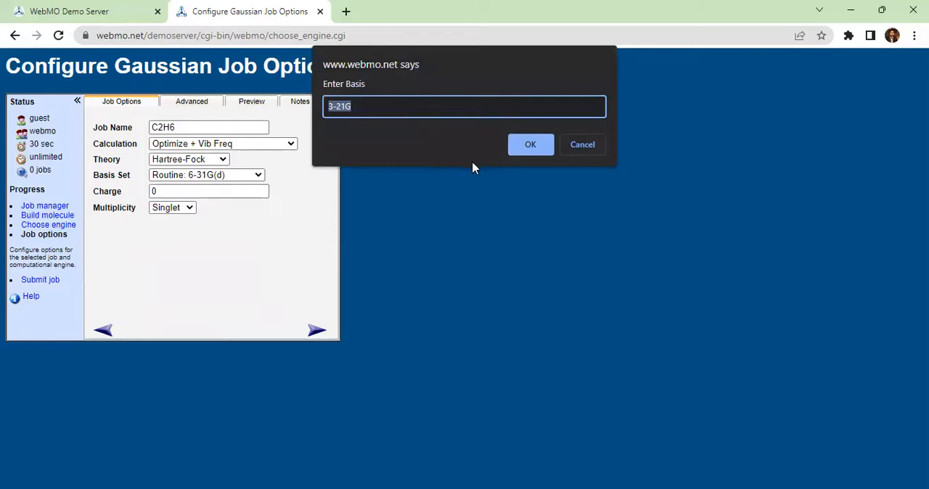
{"action": "left_click", "coordinate": [587, 147]}
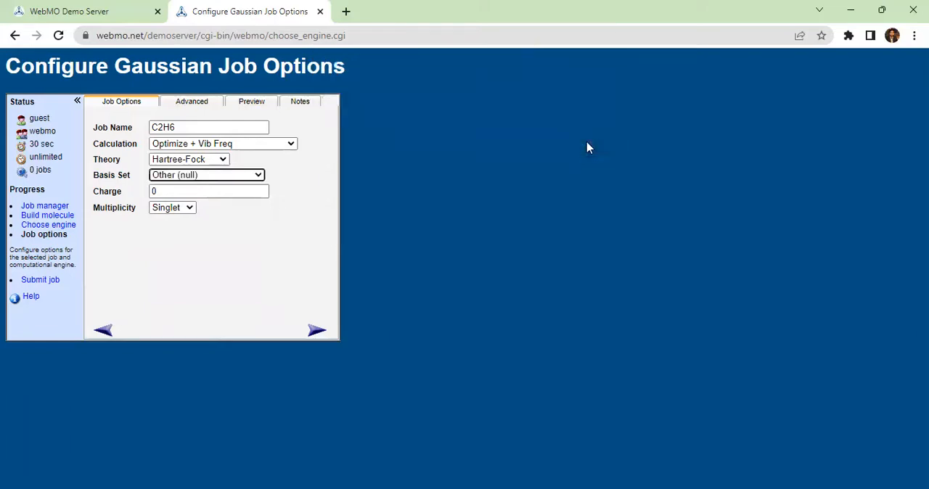
Step: Set the Gaussian job's basis set to Minimal: STO-3G
{"action": "left_click", "coordinate": [260, 177]}
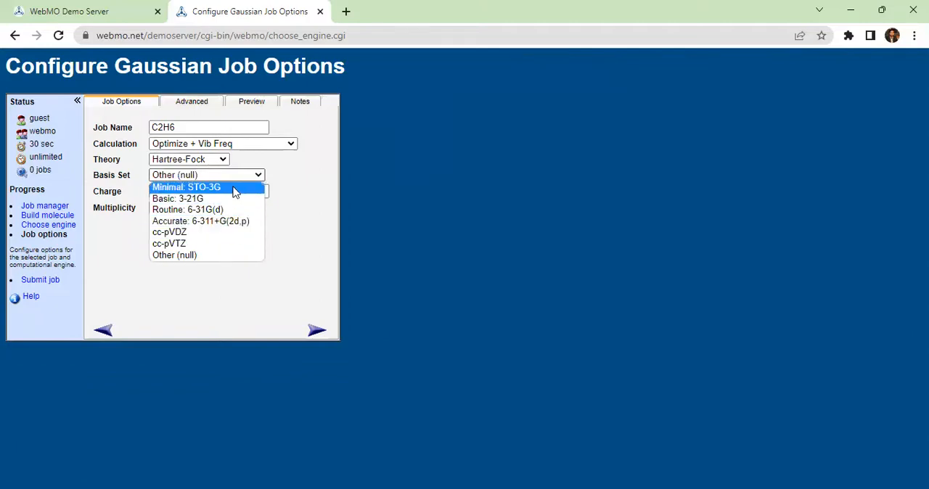
{"action": "left_click", "coordinate": [233, 187]}
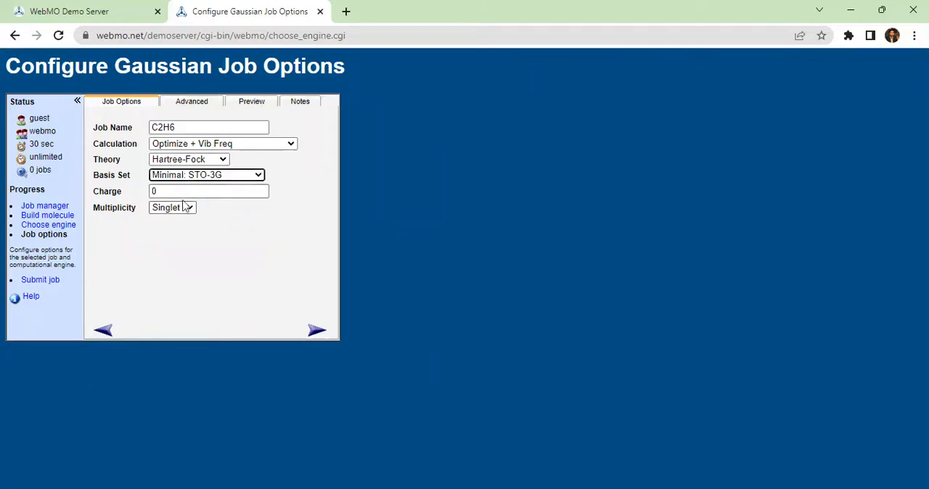
Step: Keep the charge at 0 and the multiplicity at Singlet, and submit the C2H6 job
{"action": "left_click", "coordinate": [181, 191]}
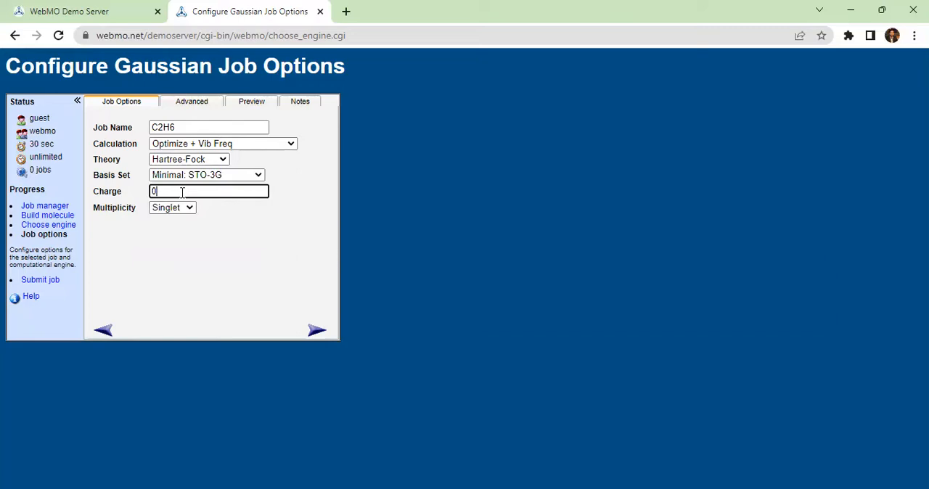
{"action": "left_click", "coordinate": [184, 235]}
{"action": "left_click", "coordinate": [188, 209]}
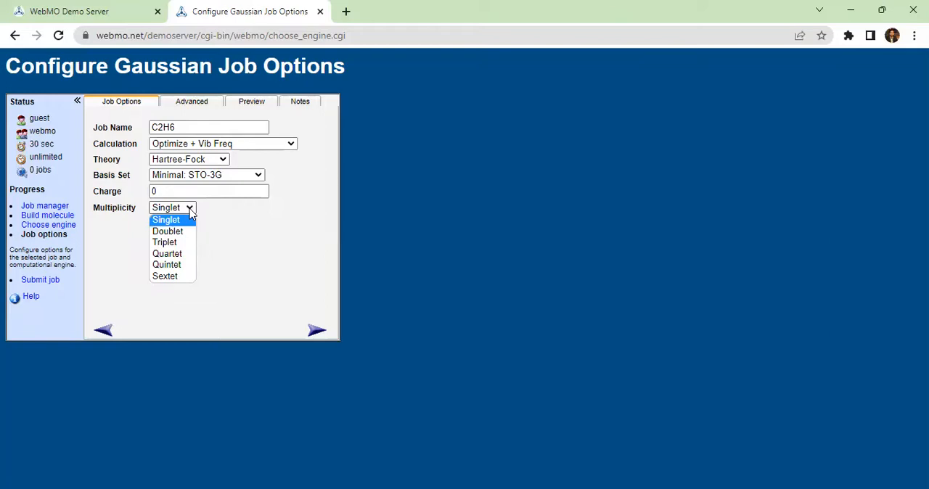
{"action": "left_click", "coordinate": [252, 228]}
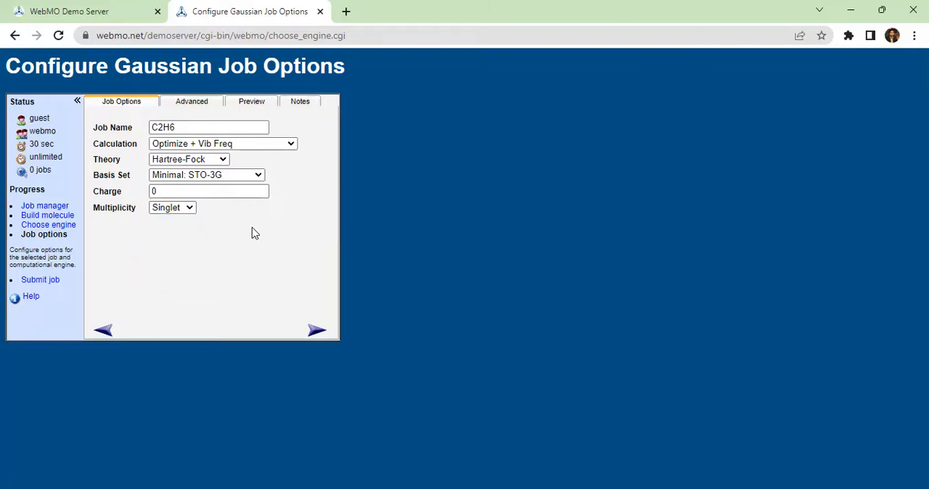
{"action": "left_click", "coordinate": [316, 330]}
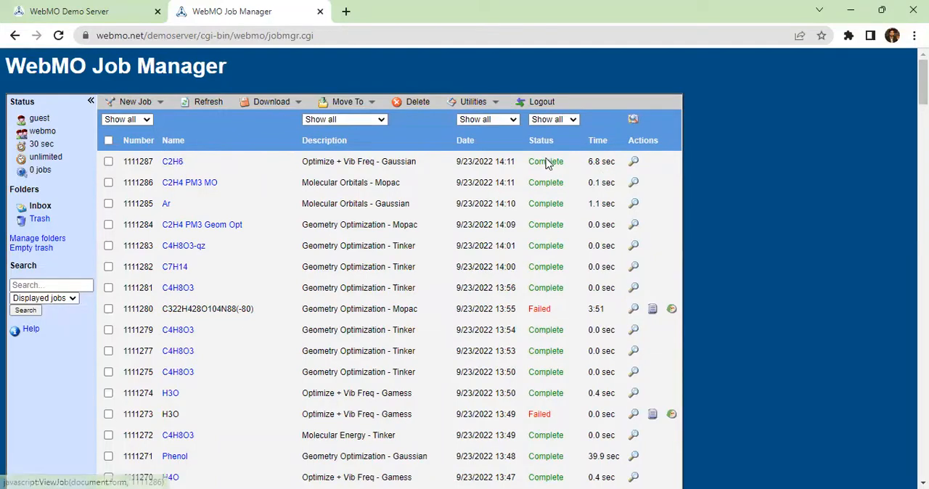
Step: Open the completed C2H6 job's results and examine the calculated quantities from the overview through the vibrational modes
{"action": "left_click", "coordinate": [634, 162]}
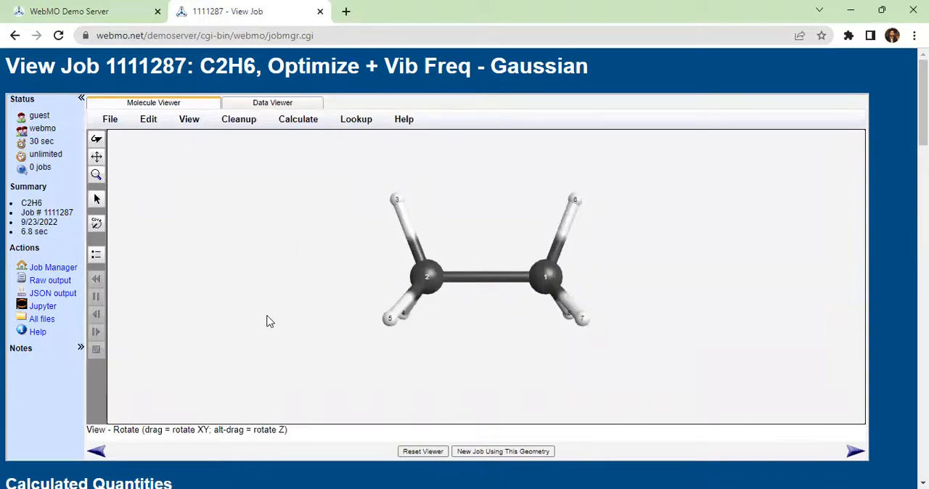
{"action": "scroll", "coordinate": [268, 321], "scroll_direction": "down", "scroll_amount": 4}
{"action": "scroll", "coordinate": [268, 321], "scroll_direction": "down", "scroll_amount": 2}
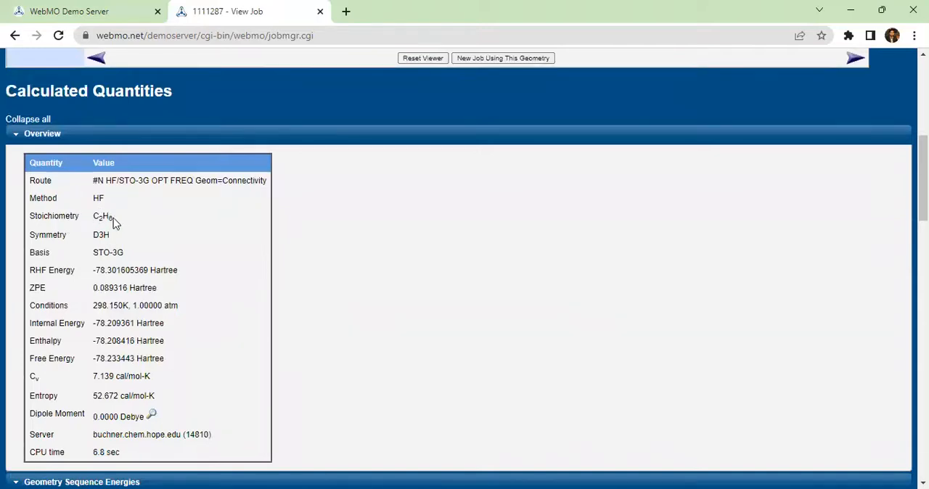
{"action": "scroll", "coordinate": [118, 241], "scroll_direction": "down", "scroll_amount": 1}
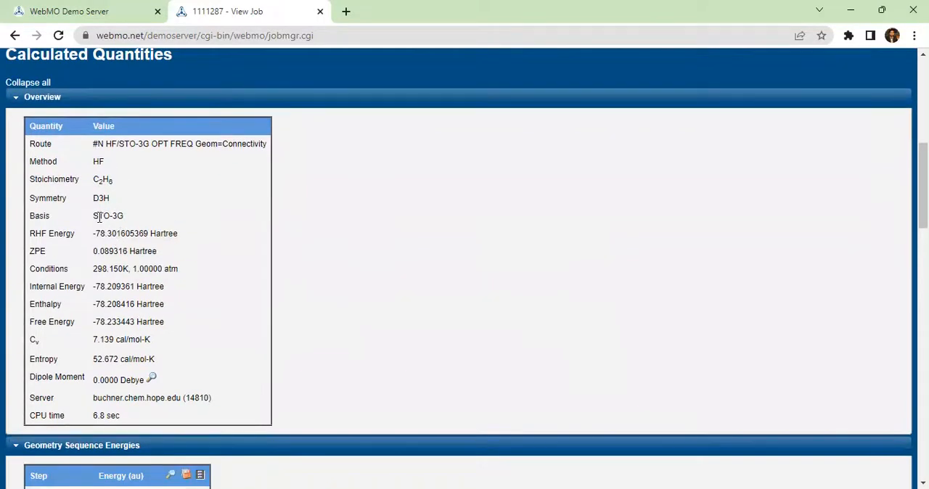
{"action": "scroll", "coordinate": [109, 247], "scroll_direction": "down", "scroll_amount": 1}
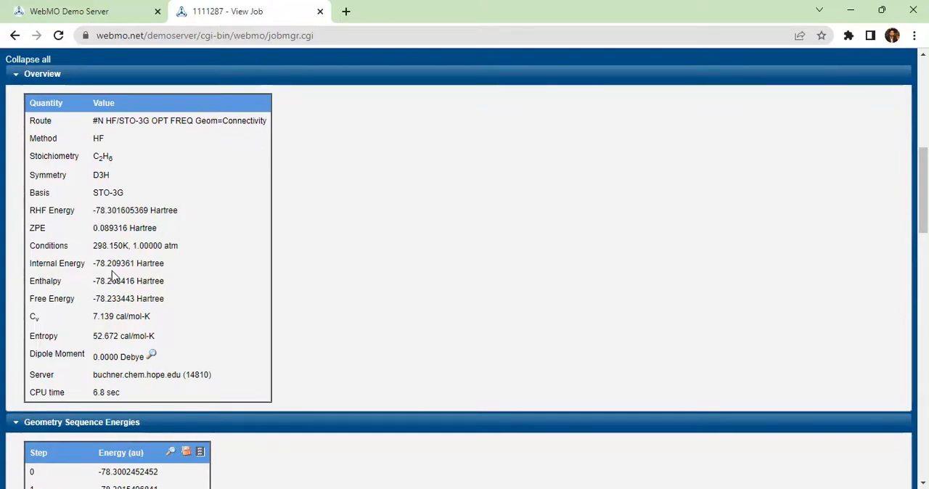
{"action": "scroll", "coordinate": [112, 276], "scroll_direction": "down", "scroll_amount": 1}
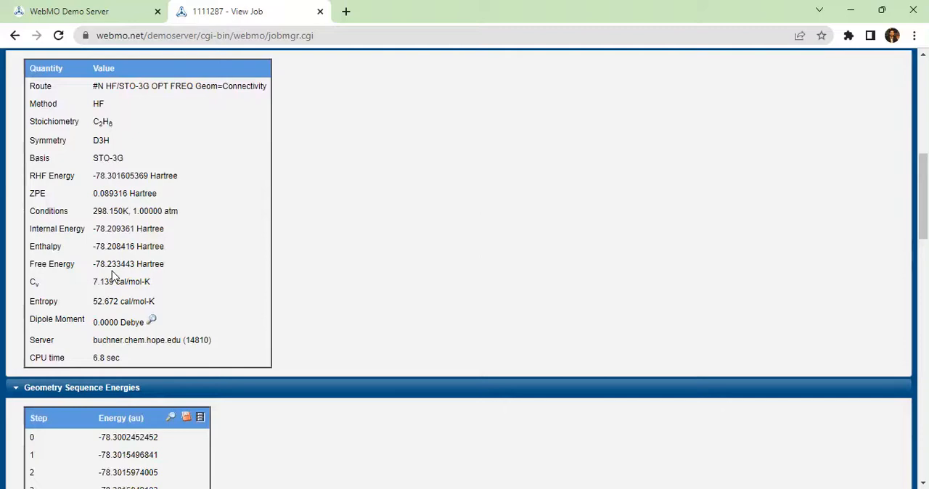
{"action": "scroll", "coordinate": [112, 275], "scroll_direction": "down", "scroll_amount": 2}
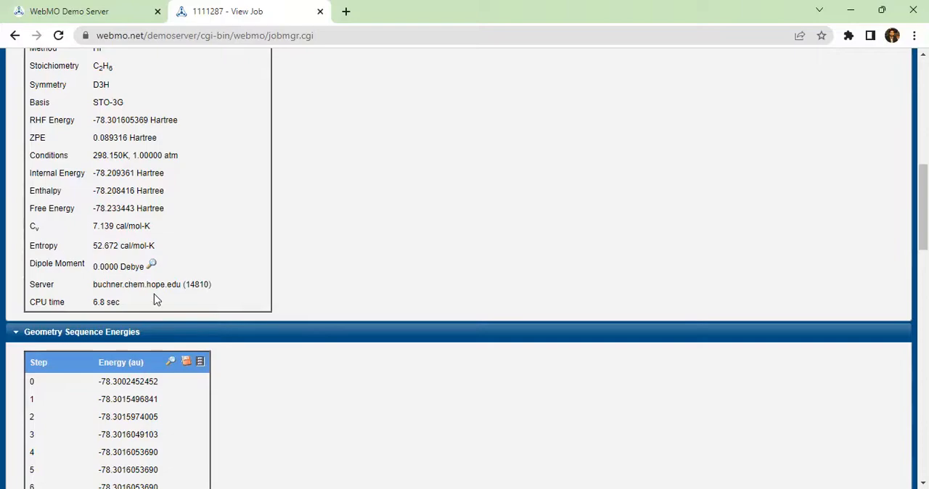
{"action": "scroll", "coordinate": [156, 300], "scroll_direction": "down", "scroll_amount": 3}
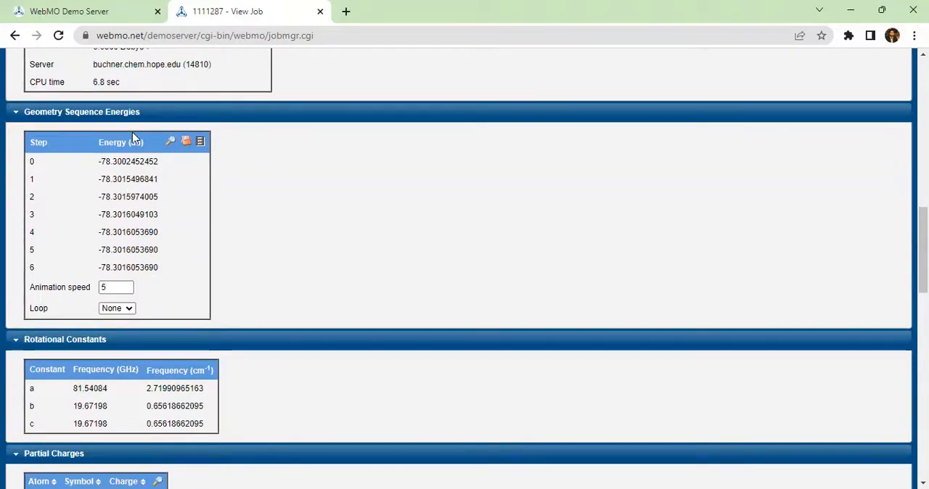
{"action": "scroll", "coordinate": [154, 210], "scroll_direction": "down", "scroll_amount": 1}
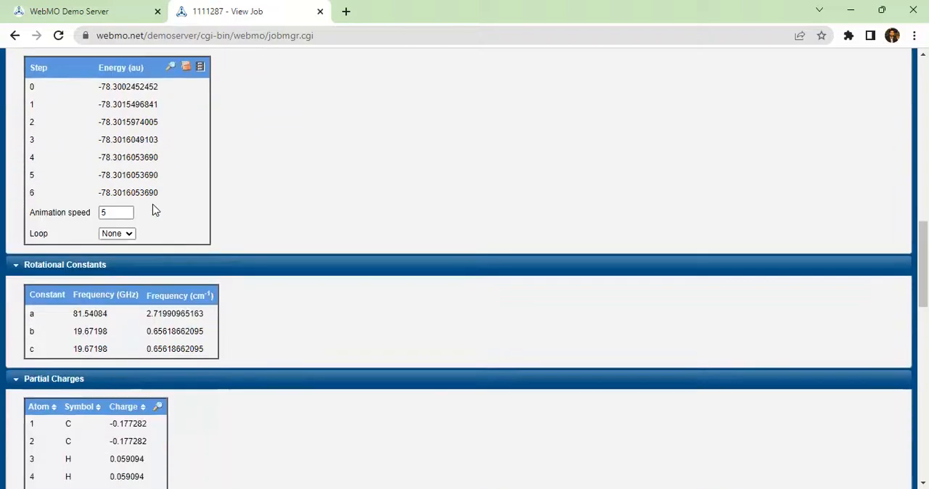
{"action": "scroll", "coordinate": [161, 210], "scroll_direction": "down", "scroll_amount": 1}
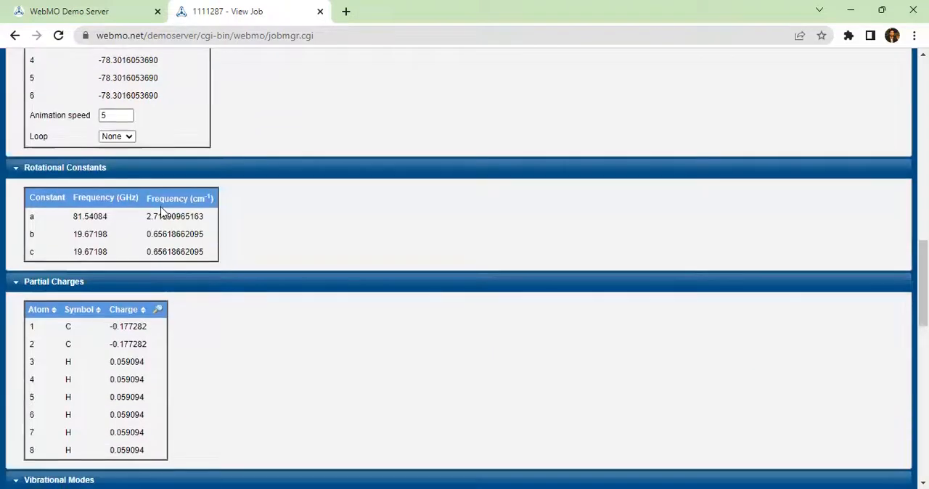
{"action": "scroll", "coordinate": [161, 210], "scroll_direction": "down", "scroll_amount": 7}
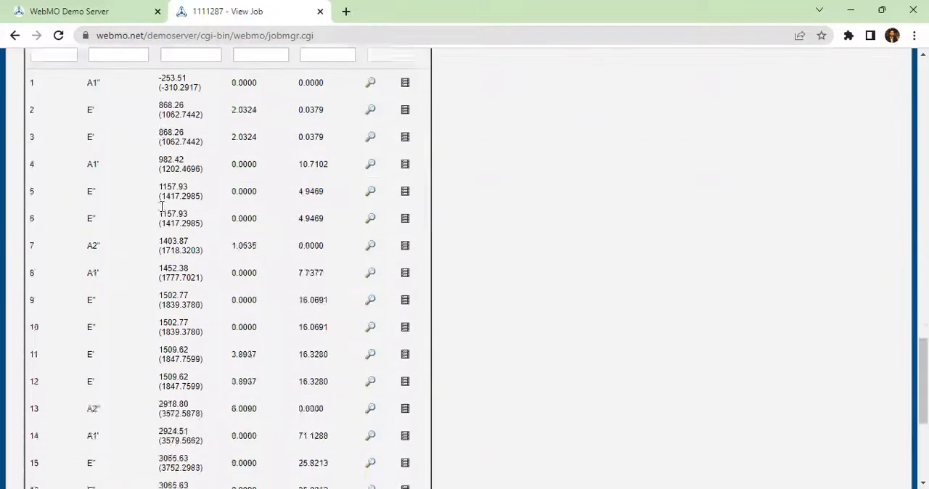
{"action": "scroll", "coordinate": [161, 207], "scroll_direction": "down", "scroll_amount": 4}
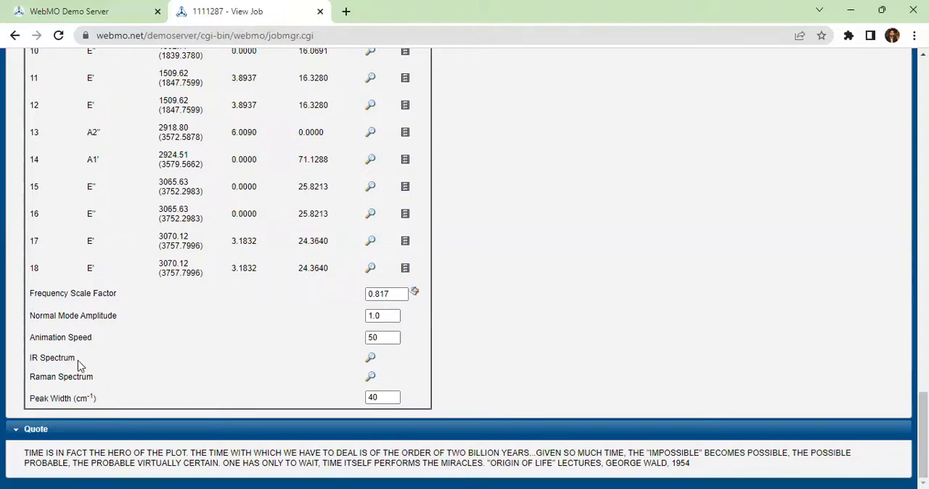
Step: Display the IR spectrum of the C2H6 job and examine its peaks
{"action": "left_click", "coordinate": [371, 358]}
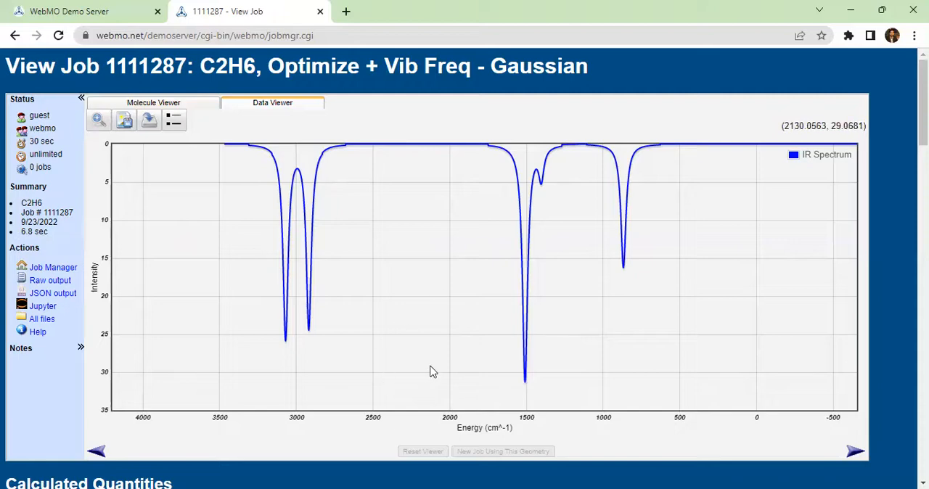
{"action": "right_click", "coordinate": [454, 333]}
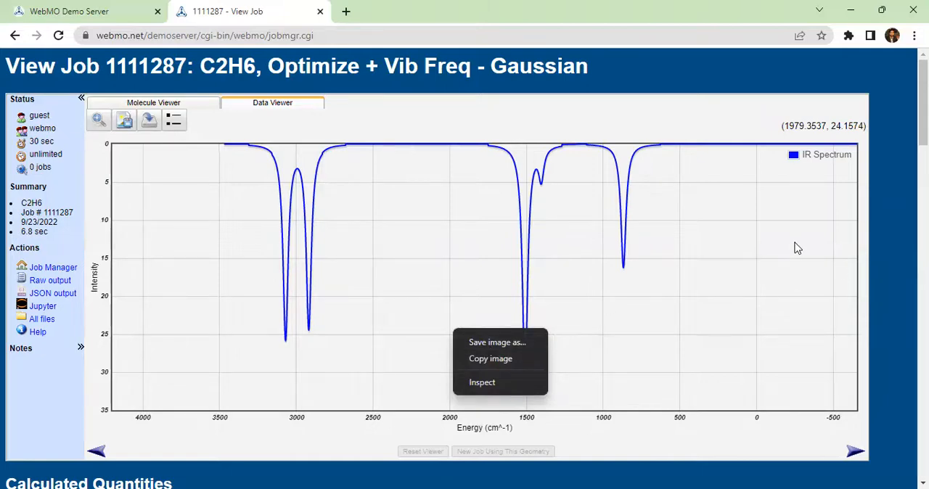
{"action": "left_click", "coordinate": [796, 156]}
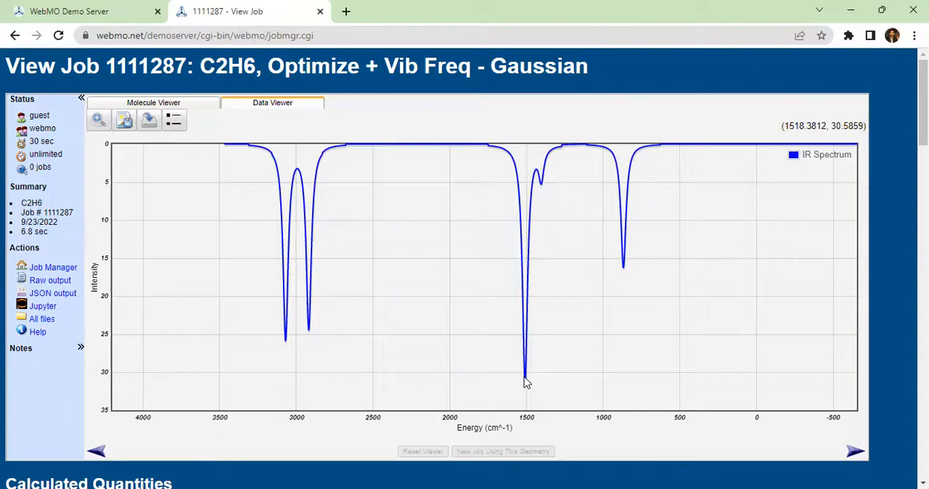
Step: Display the Raman spectrum from the spectrum options below the vibrational modes table
{"action": "scroll", "coordinate": [446, 368], "scroll_direction": "down", "scroll_amount": 1}
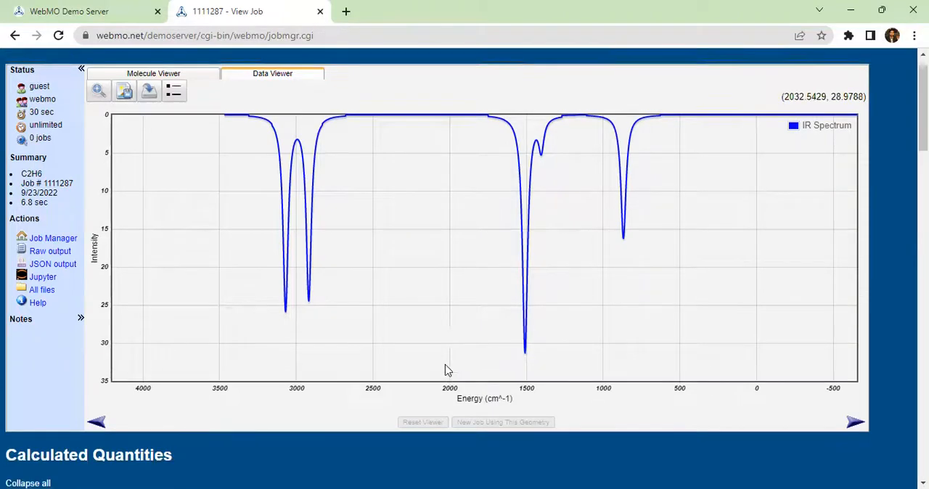
{"action": "scroll", "coordinate": [447, 370], "scroll_direction": "down", "scroll_amount": 10}
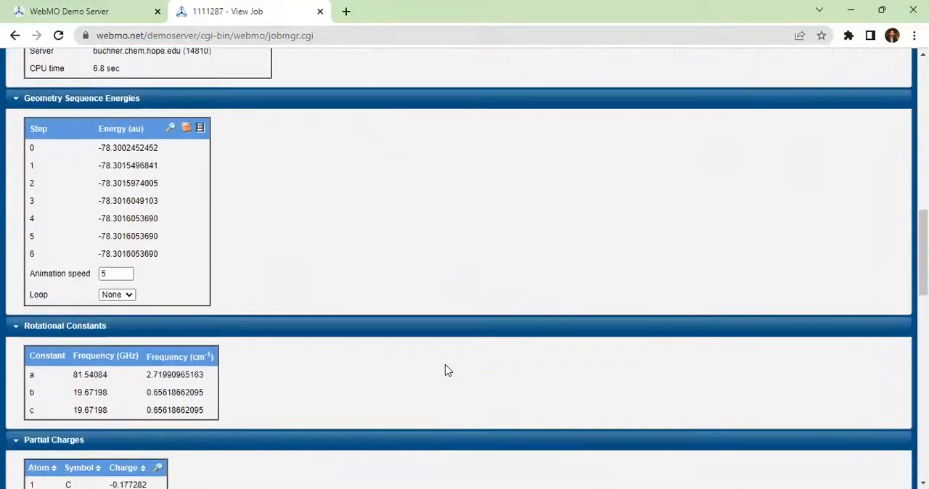
{"action": "scroll", "coordinate": [447, 370], "scroll_direction": "down", "scroll_amount": 15}
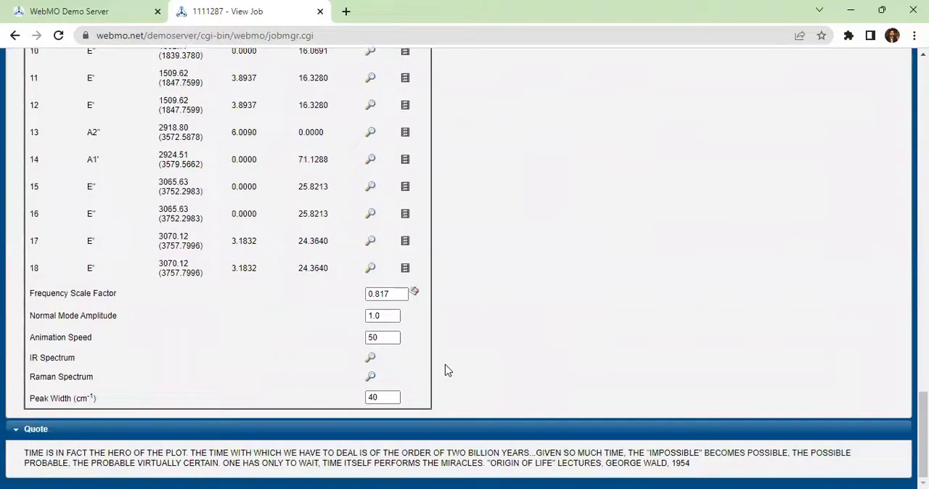
{"action": "left_click", "coordinate": [370, 378]}
{"action": "scroll", "coordinate": [375, 381], "scroll_direction": "down", "scroll_amount": 12}
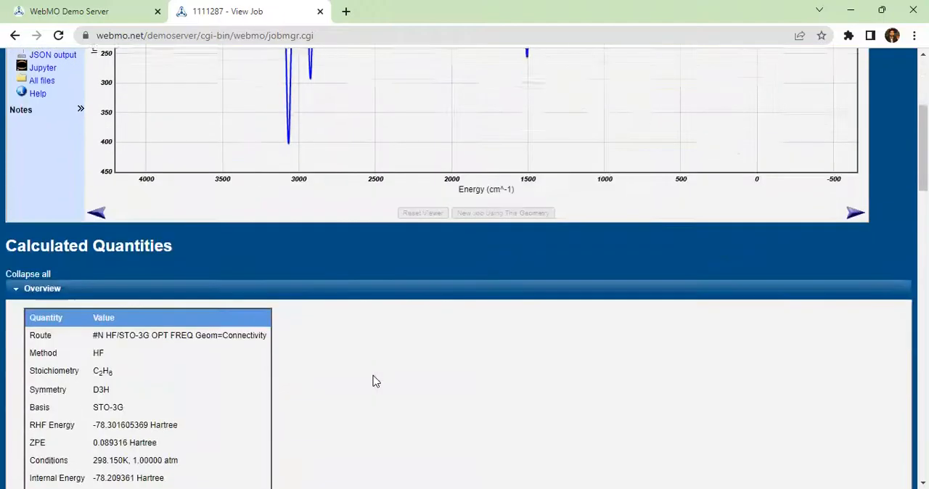
{"action": "scroll", "coordinate": [375, 381], "scroll_direction": "down", "scroll_amount": 12}
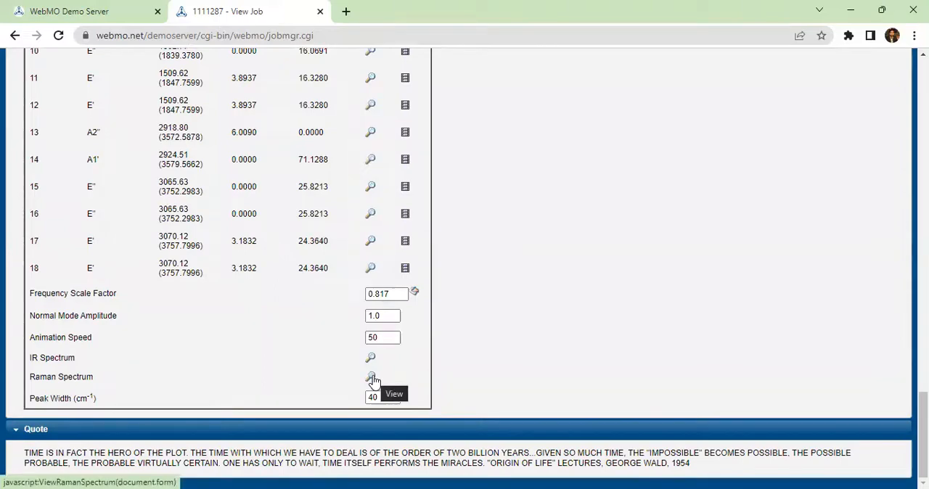
{"action": "scroll", "coordinate": [373, 381], "scroll_direction": "up", "scroll_amount": 15}
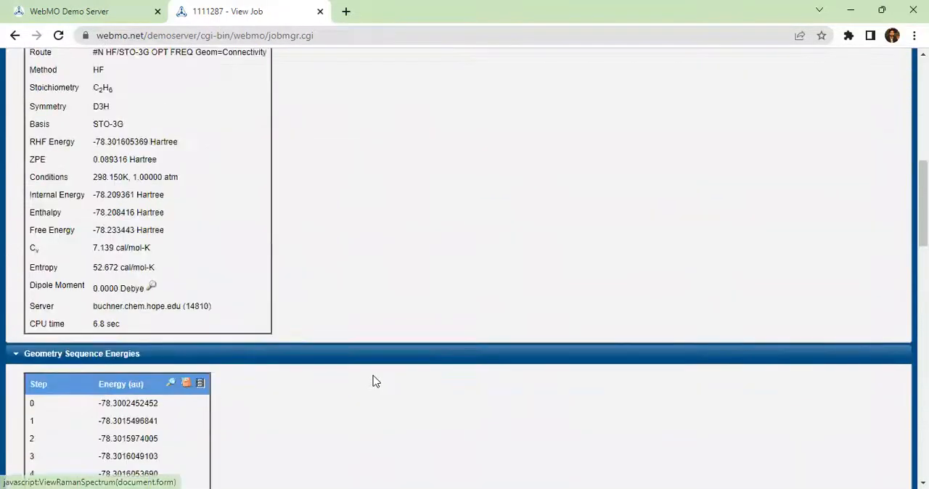